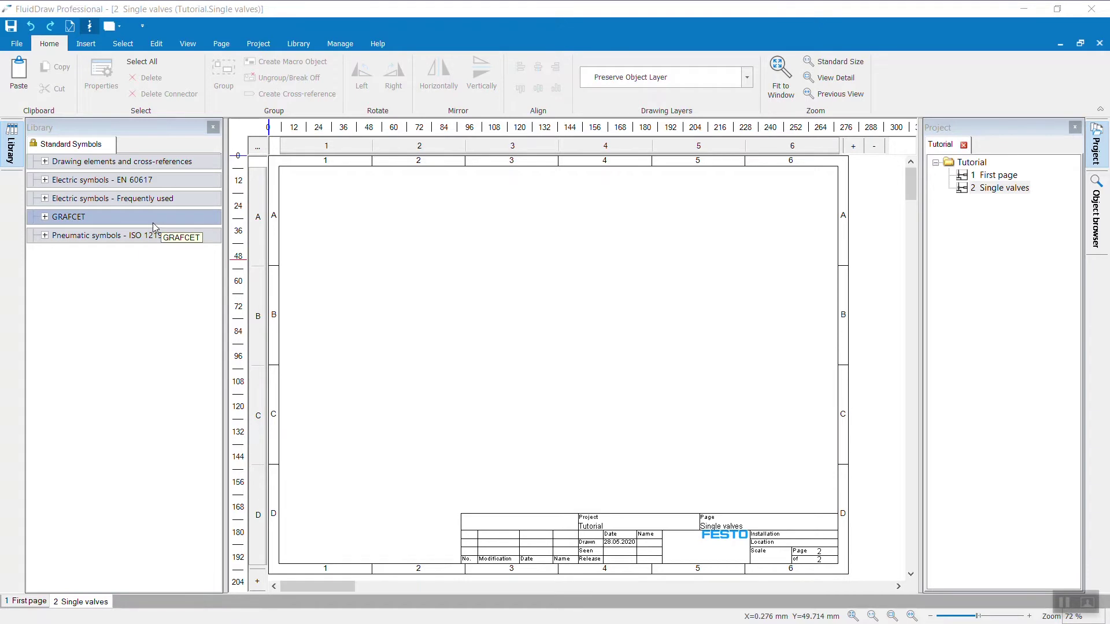
Expand Pneumatic symbols - ISO 1219-1 and open its Actuate, Operate (M) group to show the cylinder symbols
double_click(58, 237)
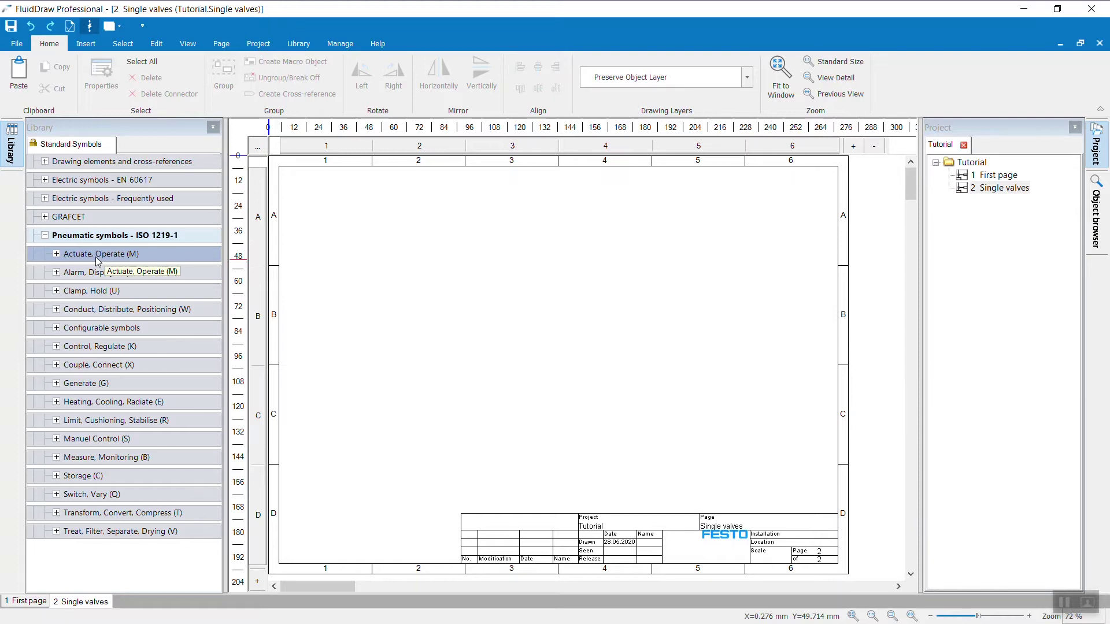
double_click(101, 199)
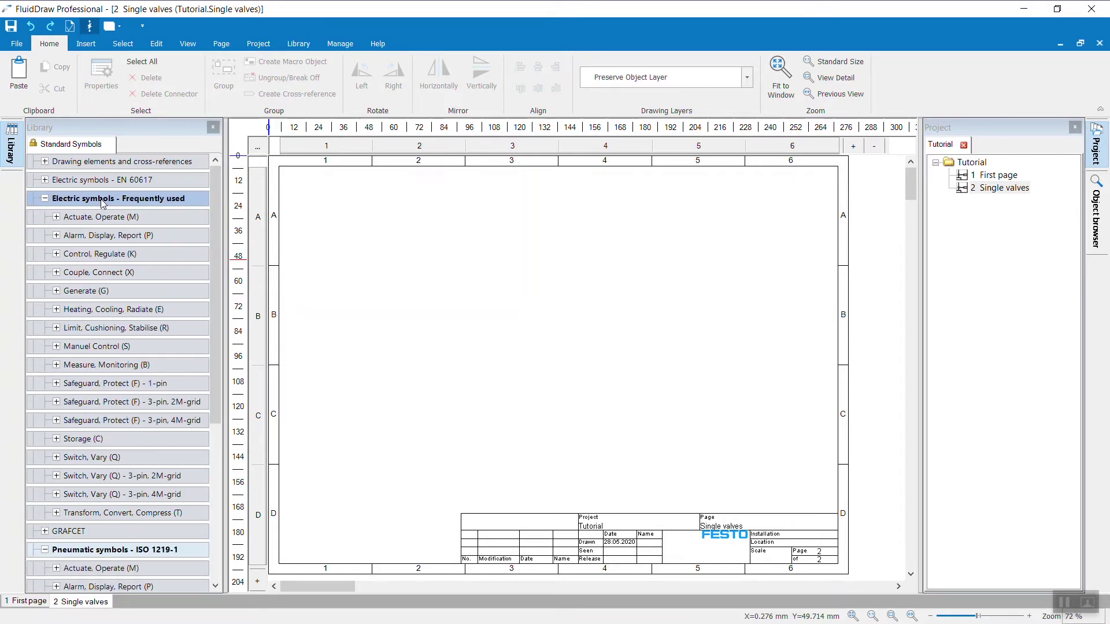
double_click(79, 217)
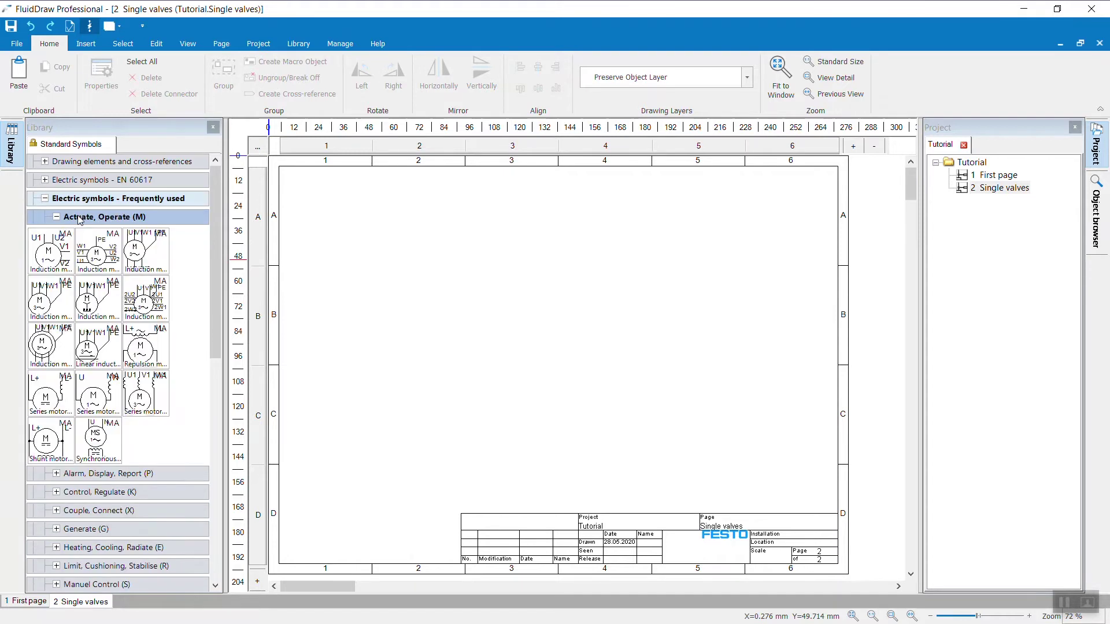
double_click(115, 219)
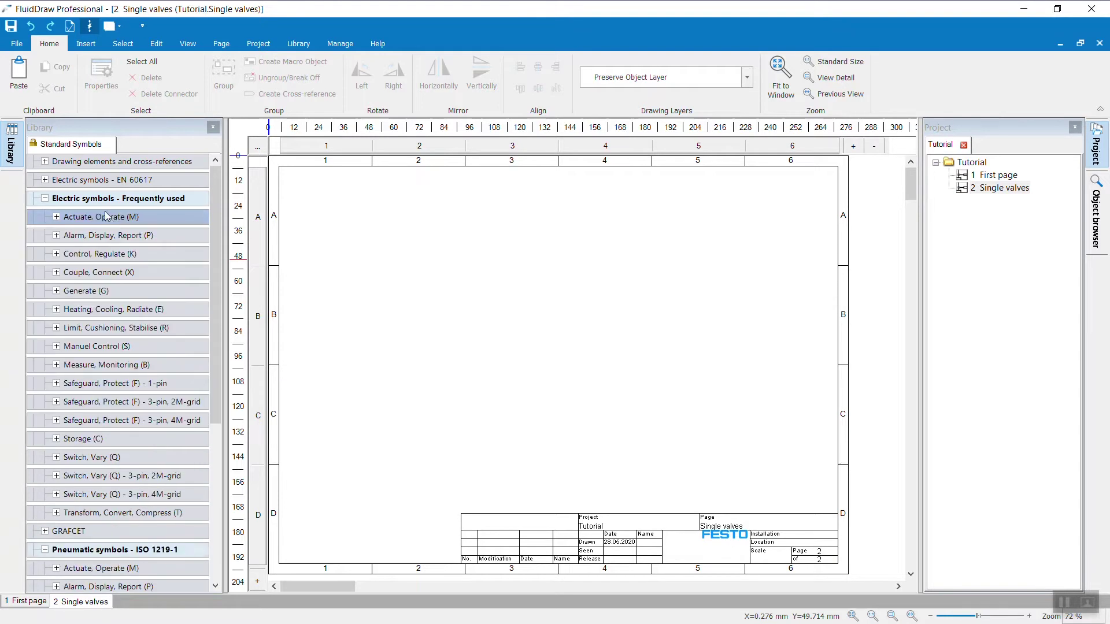
double_click(102, 200)
click(103, 237)
click(103, 256)
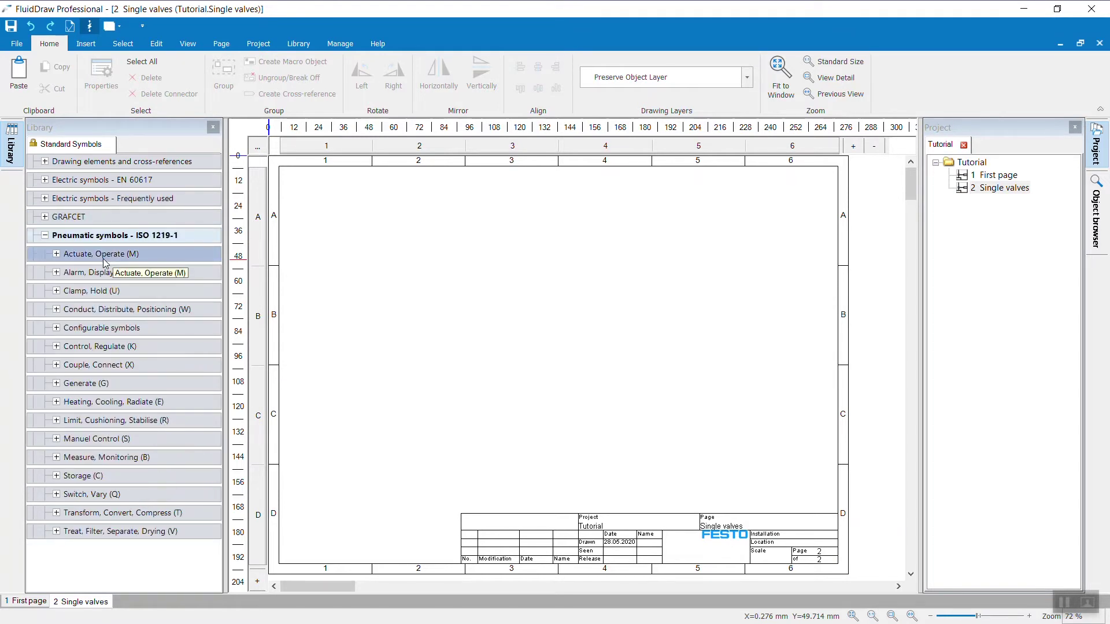
double_click(102, 255)
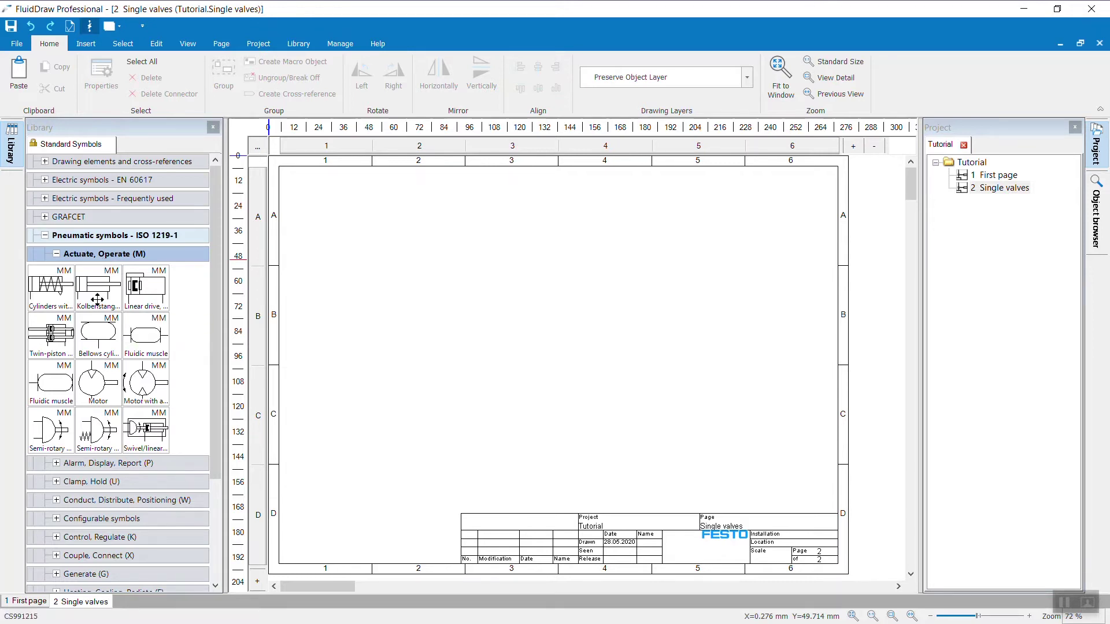
Drop the Kolbenstange cylinder as -MM1, then a one-way flow control valve -RN1 below it
mouse_move(96, 296)
mouse_down()
mouse_move(329, 220)
mouse_move(371, 218)
mouse_up()
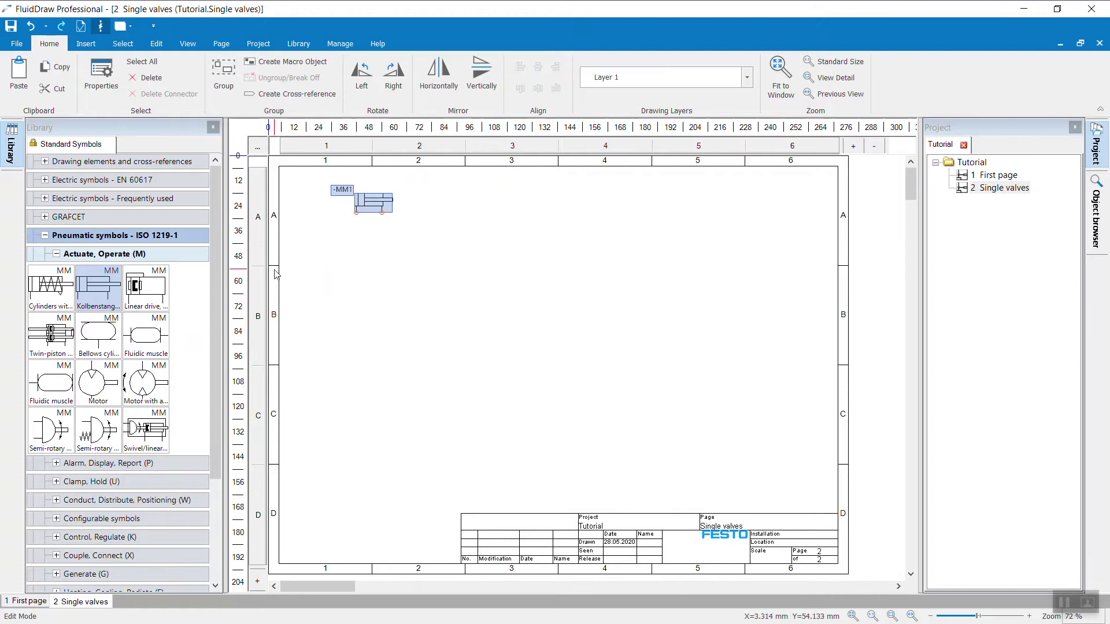
double_click(105, 255)
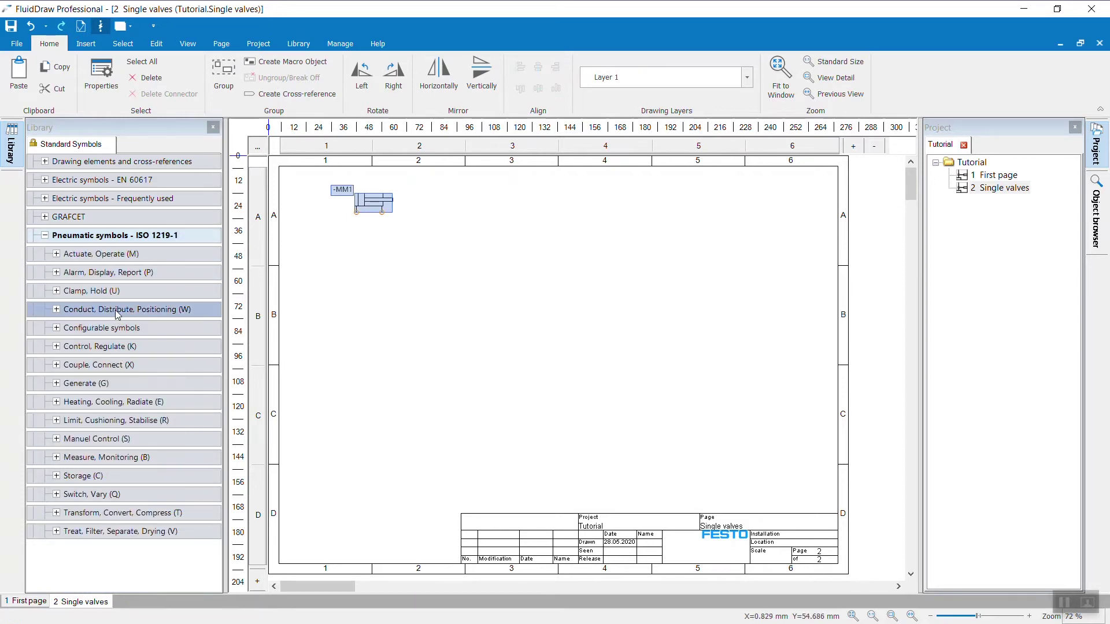
double_click(134, 418)
drag(146, 453, 443, 281)
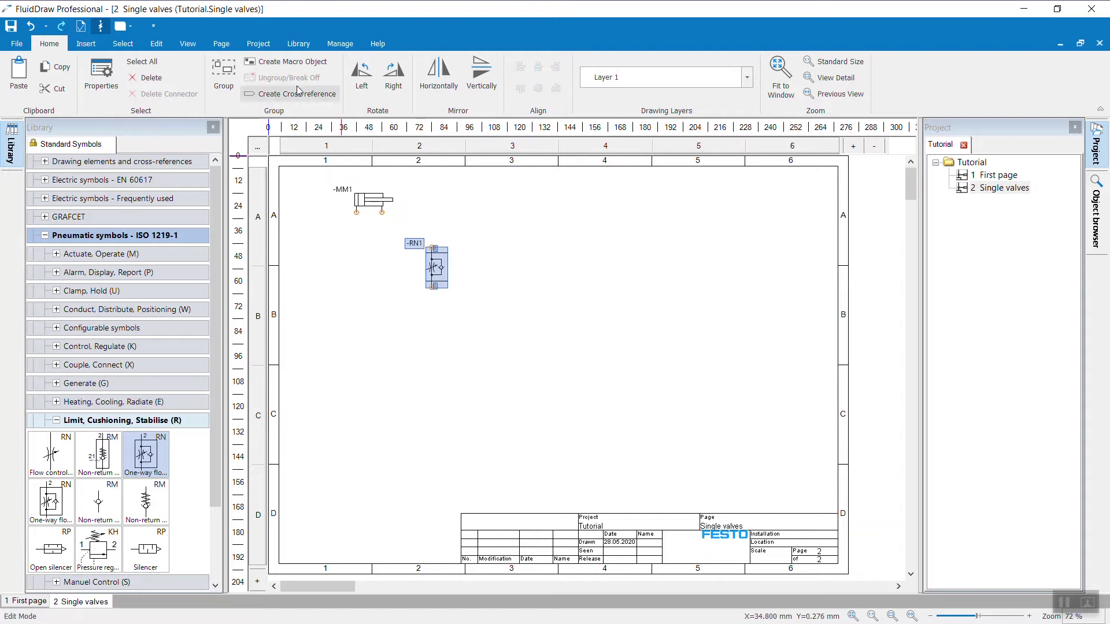
Toggle two-letter designations and place a second one-way flow control valve, -RN2, left of -RN1
click(300, 46)
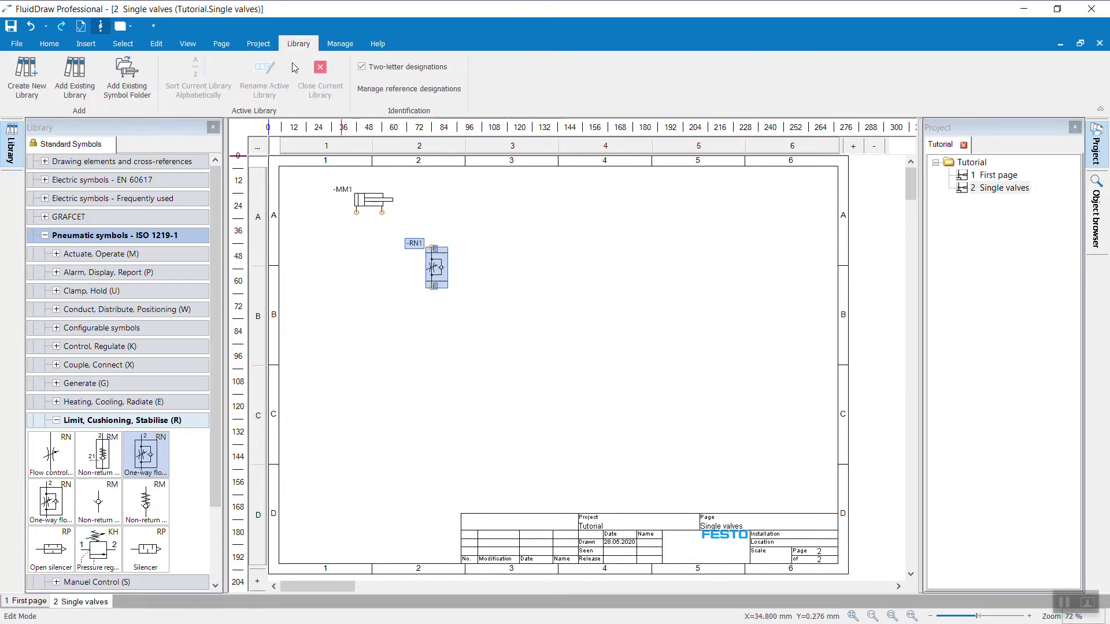
click(362, 68)
click(363, 67)
click(158, 458)
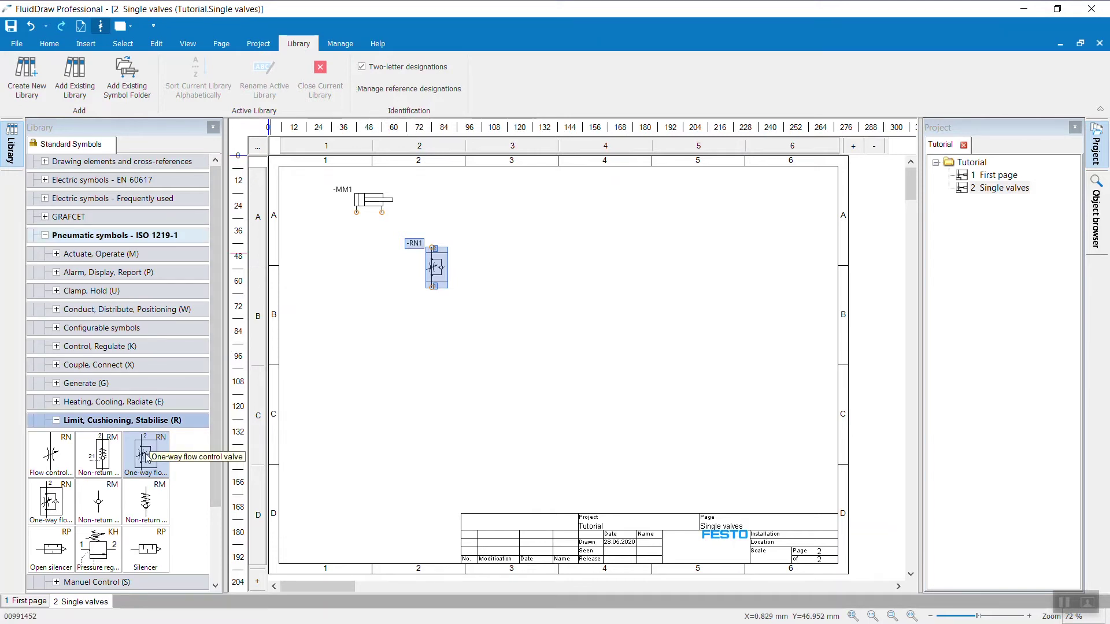
drag(149, 458, 336, 268)
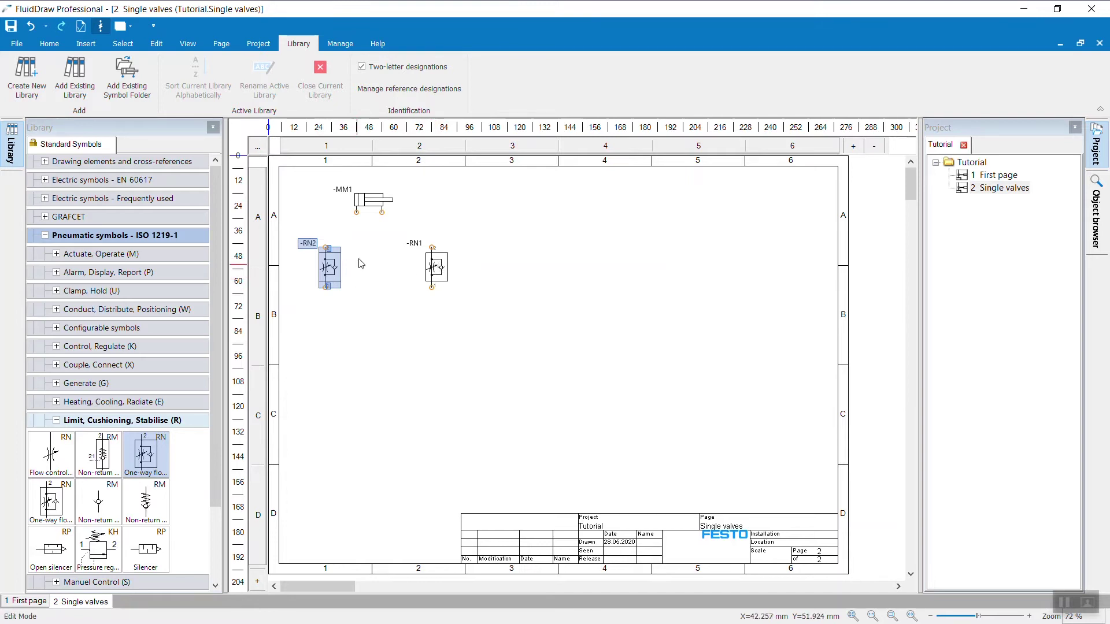
Switch to single-letter designations and place valves -R1 and -R2 in a row right of -RN1
click(392, 69)
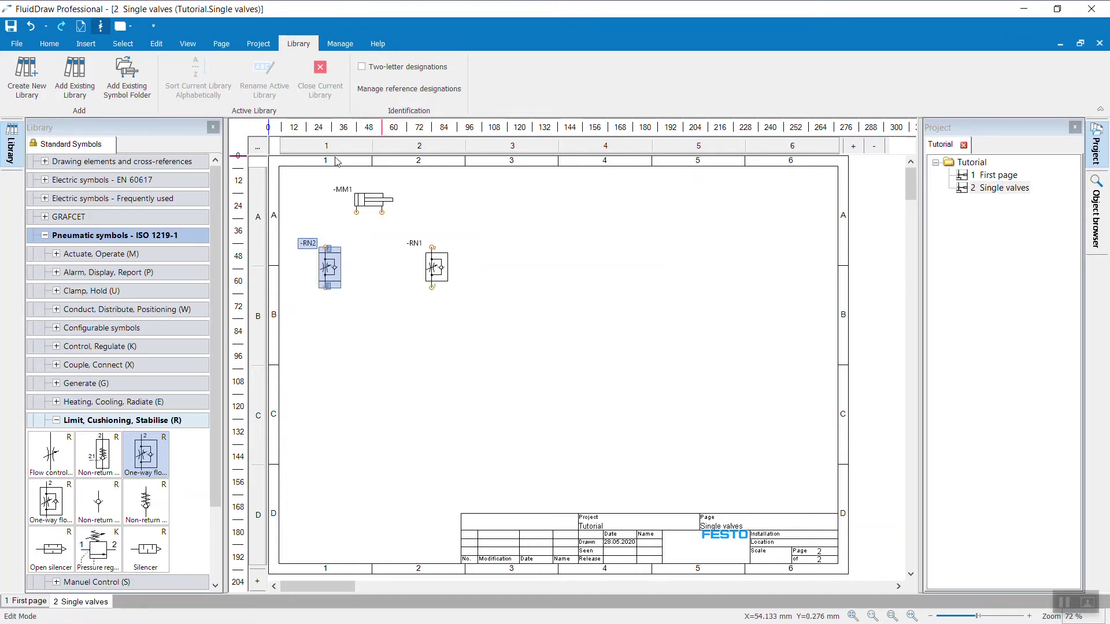
drag(165, 453, 522, 270)
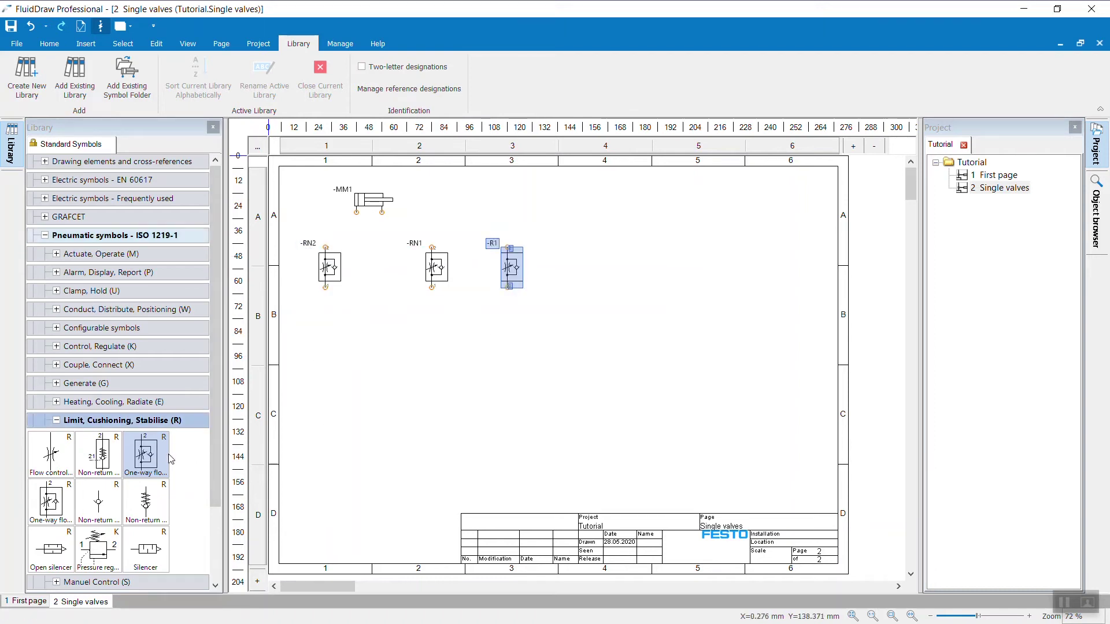
drag(169, 457, 590, 270)
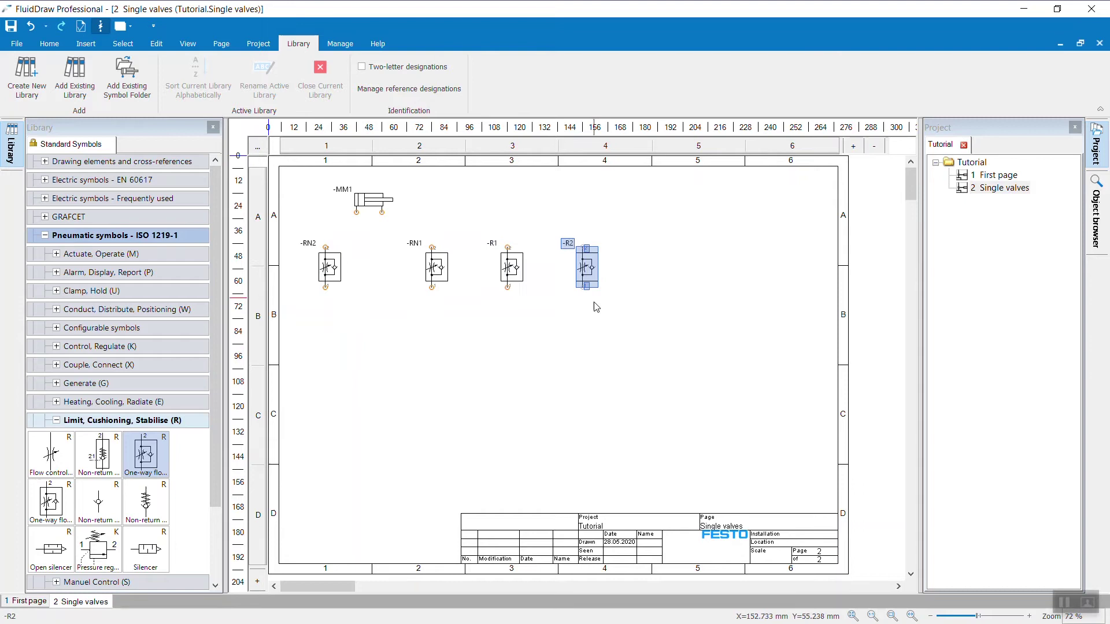
click(601, 344)
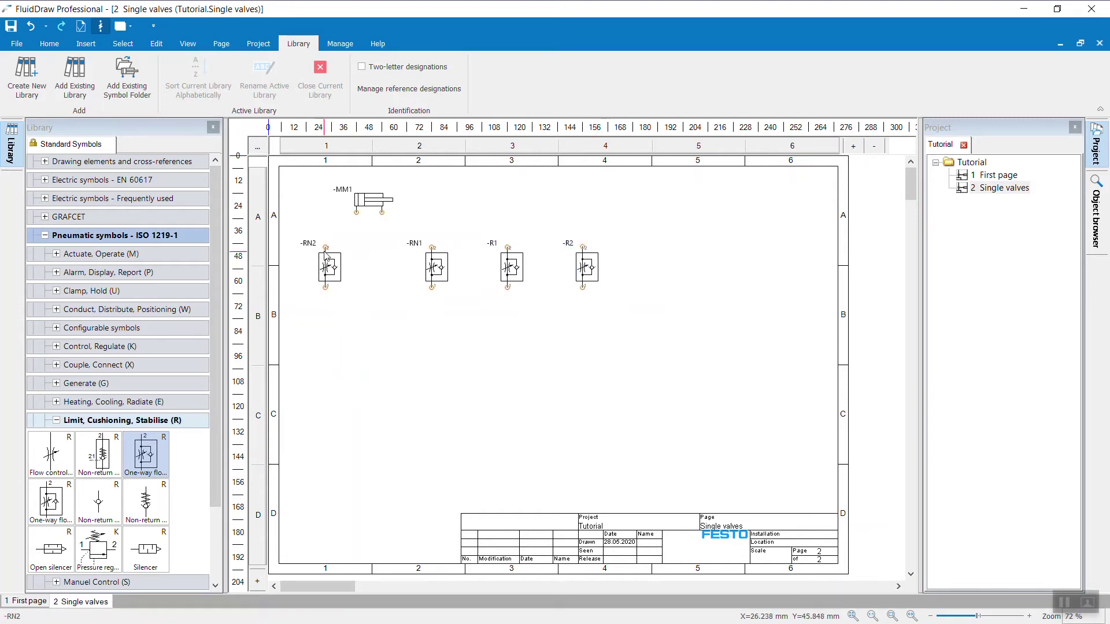
click(192, 459)
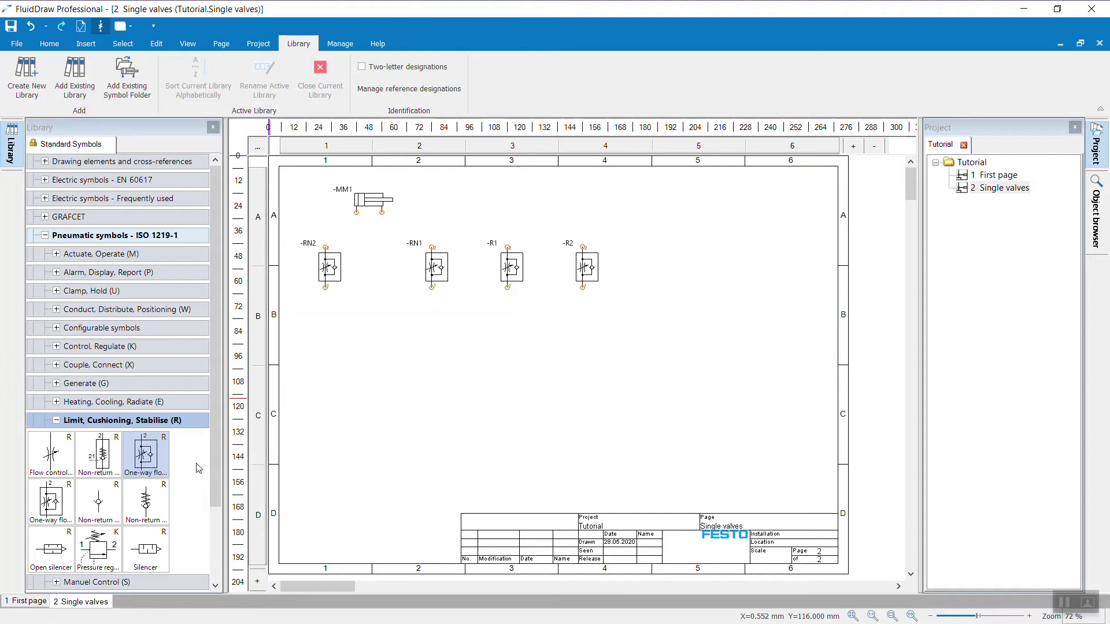
Give the library's Kolbenstange cylinder symbol the reference designation Z instead of M
click(128, 426)
click(125, 256)
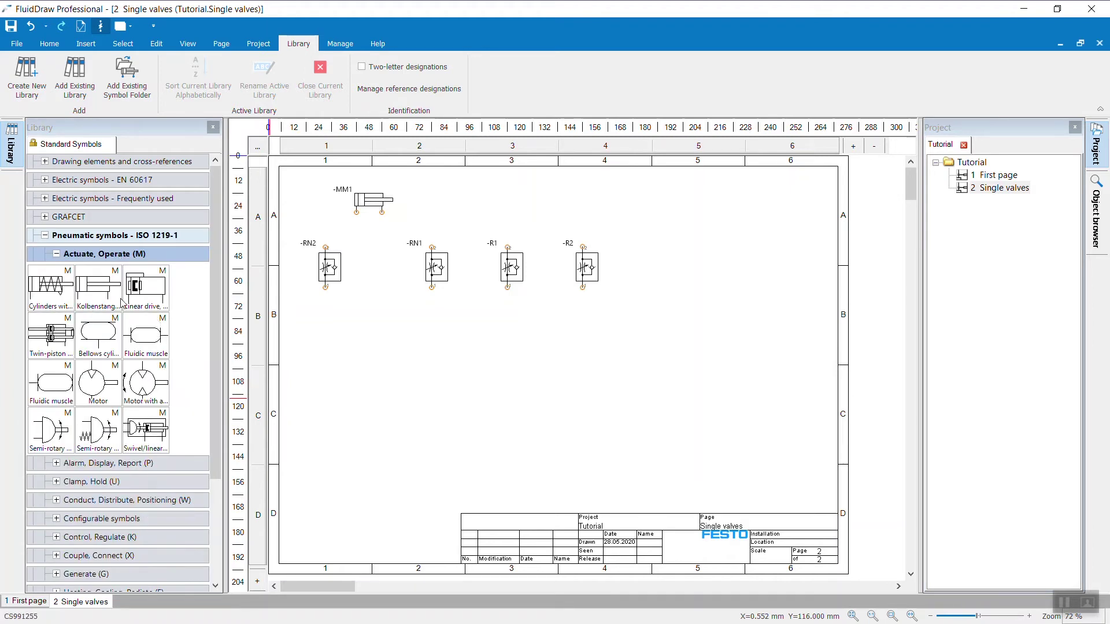
click(101, 291)
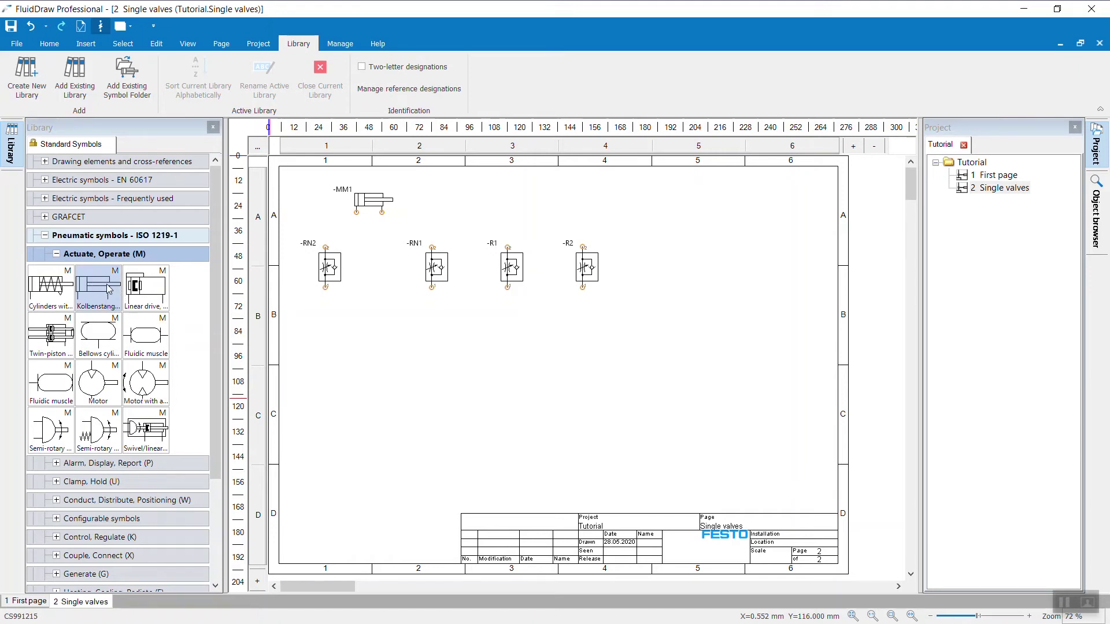
right_click(107, 288)
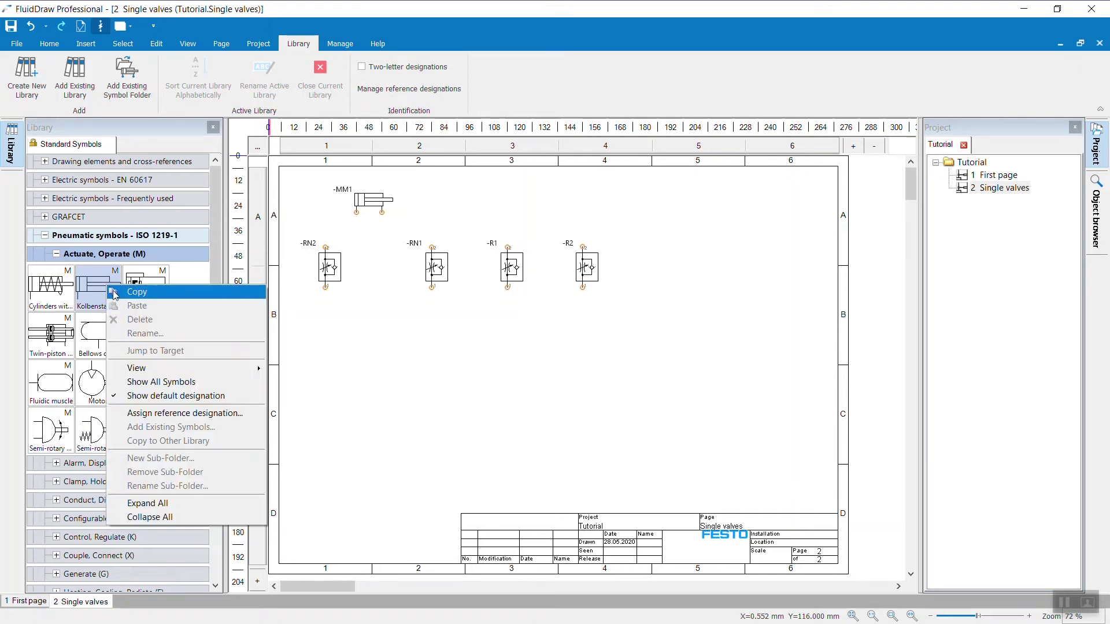
click(177, 414)
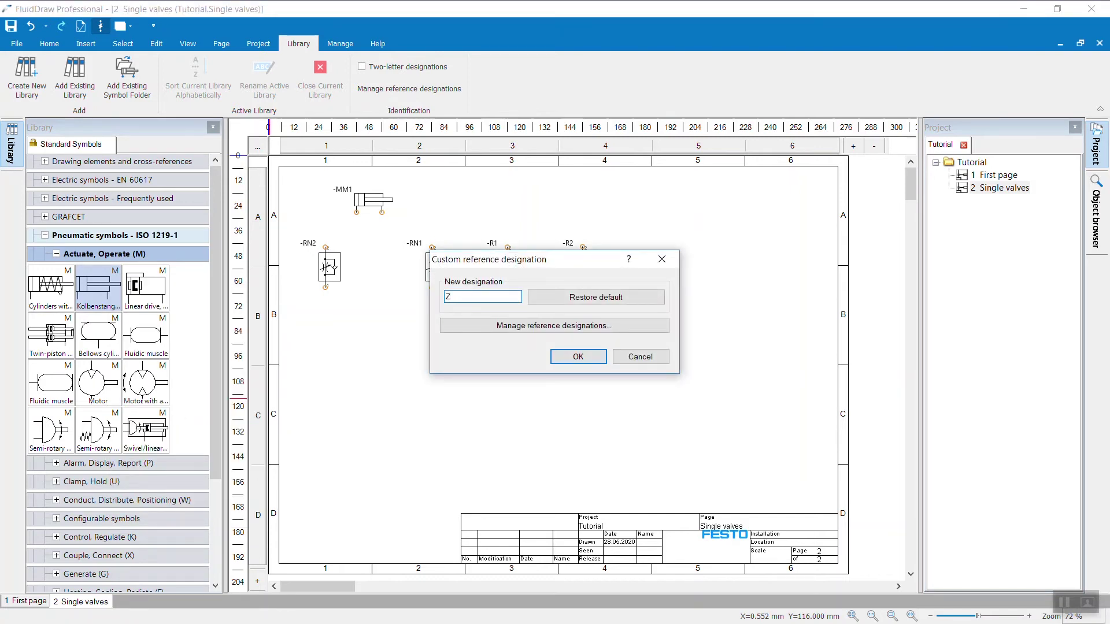
click(565, 357)
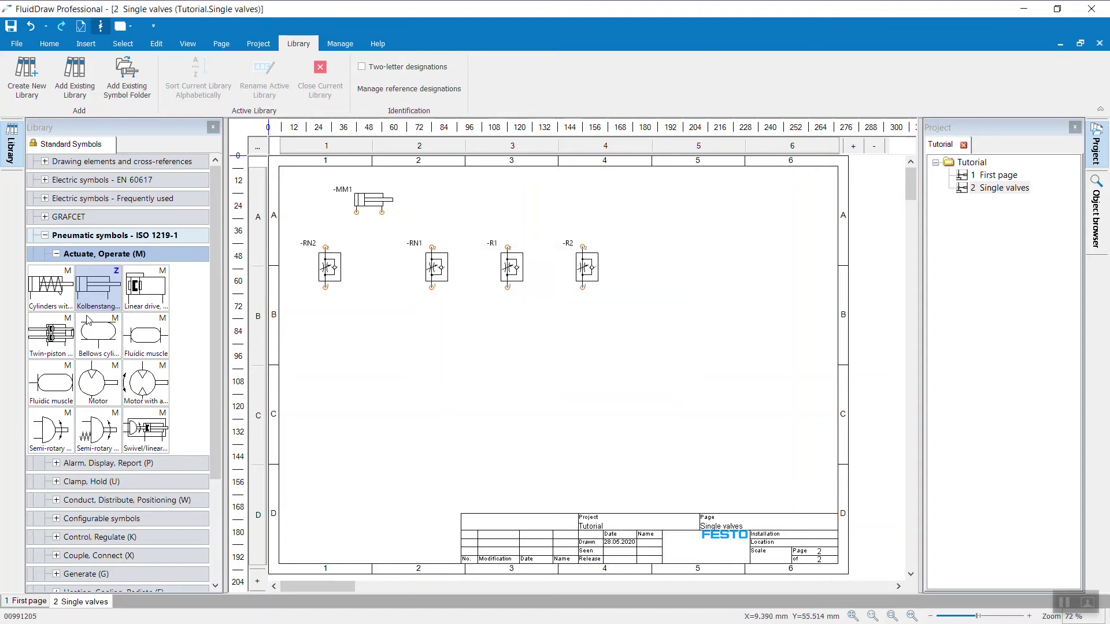
Drop two piston-rod cylinders, -Z1 and -Z2, in a row to the right of -MM1
drag(117, 294, 455, 207)
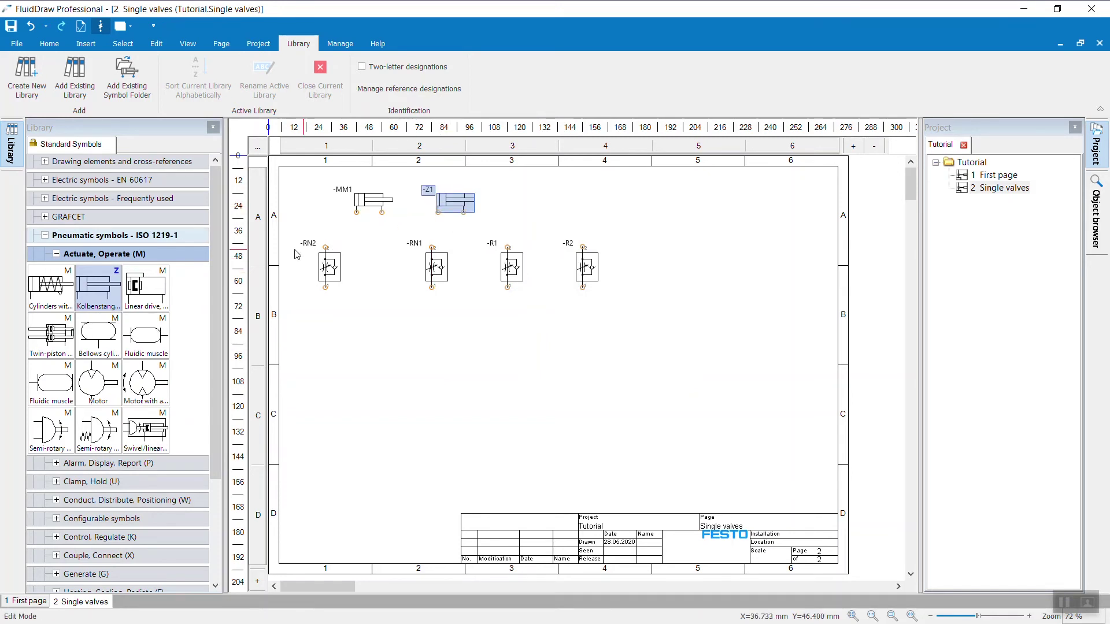
drag(114, 289, 551, 206)
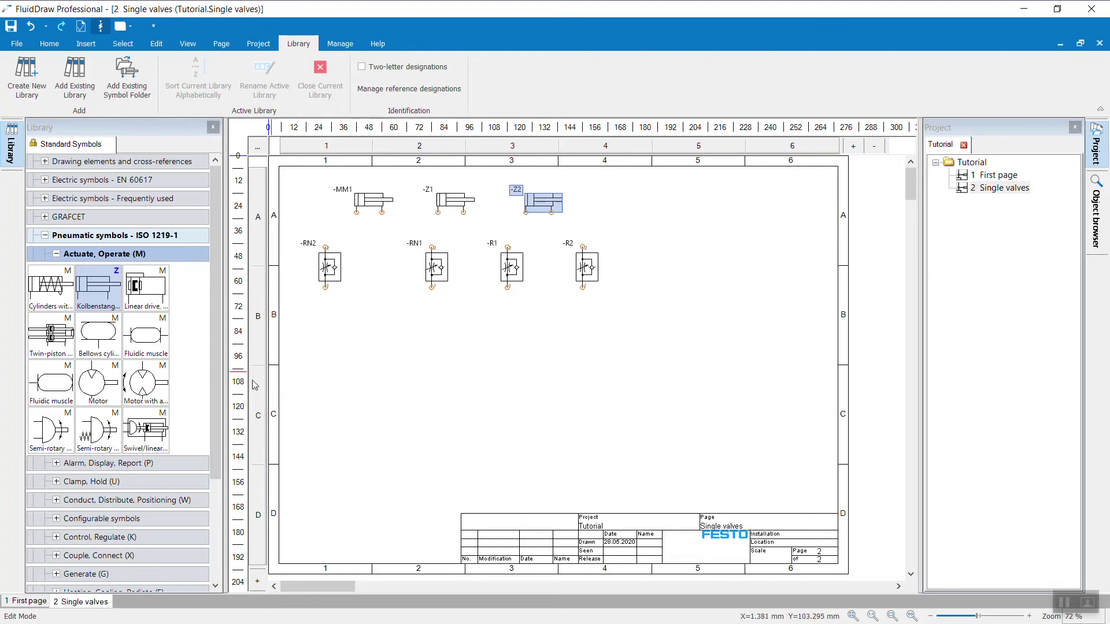
drag(191, 290, 68, 421)
Assign designation Z to all selected Actuate, Operate library symbols, then zoom the canvas in
right_click(84, 376)
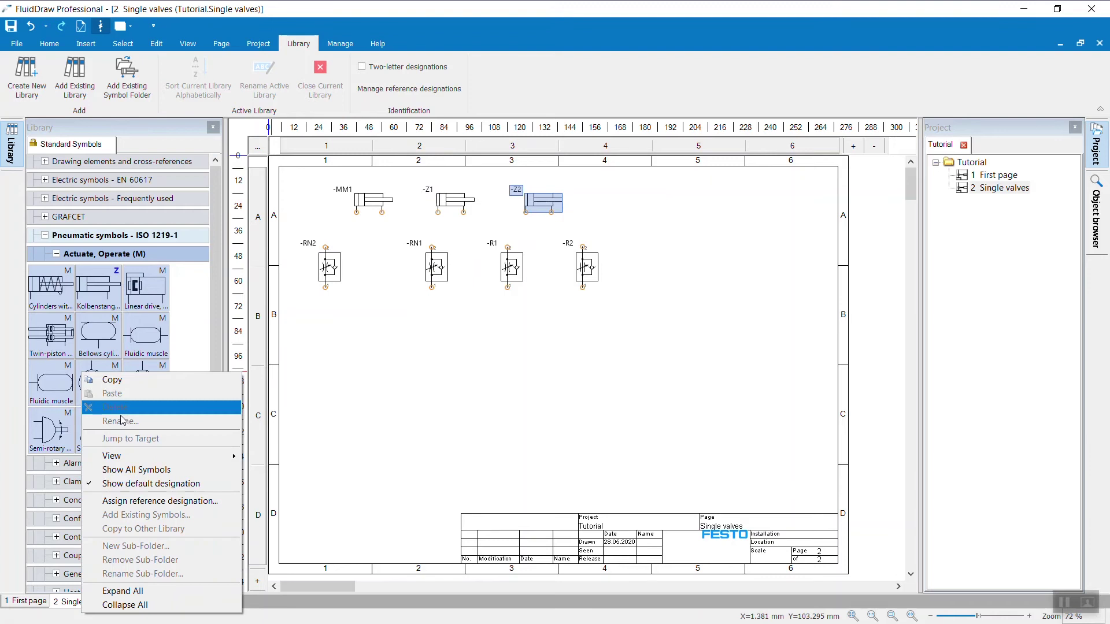
click(156, 501)
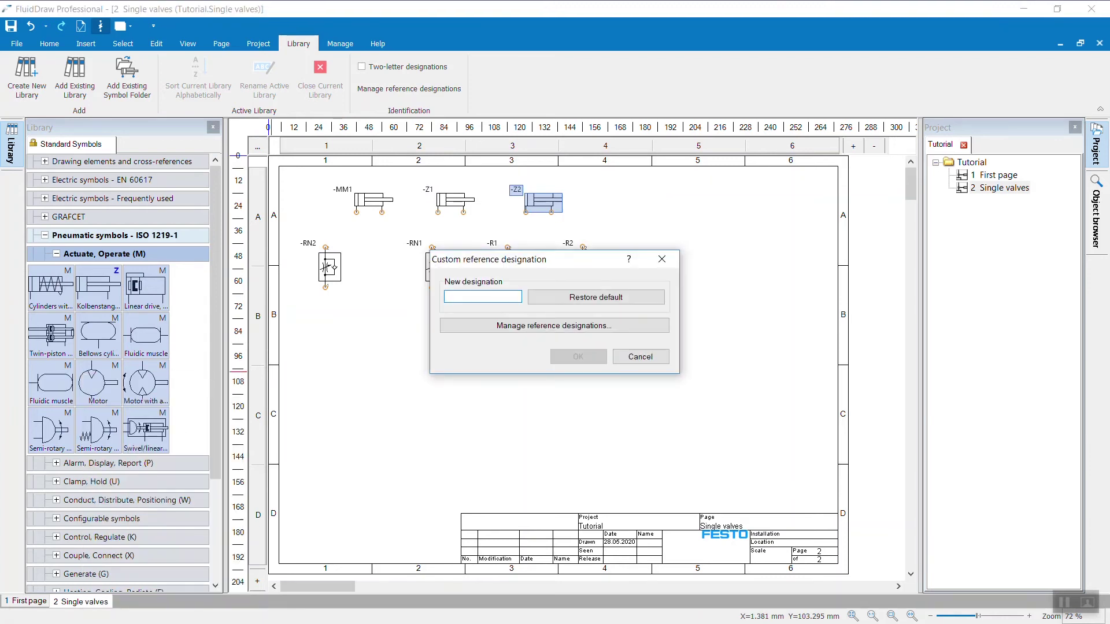
text(Z)
click(580, 357)
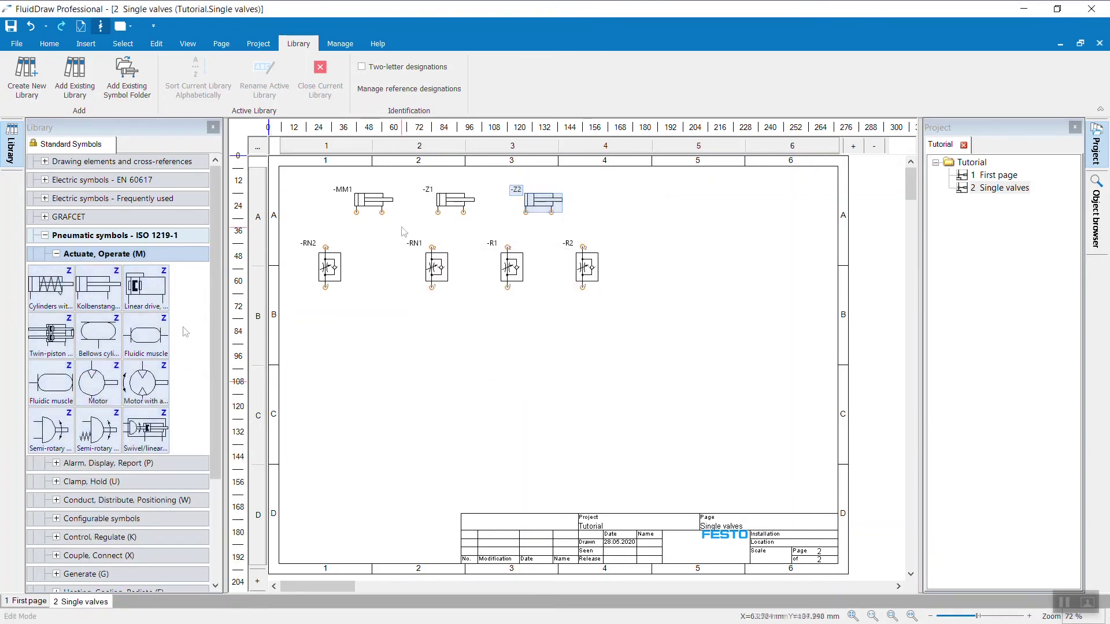
ctrl+scroll(404, 232, up, 1)
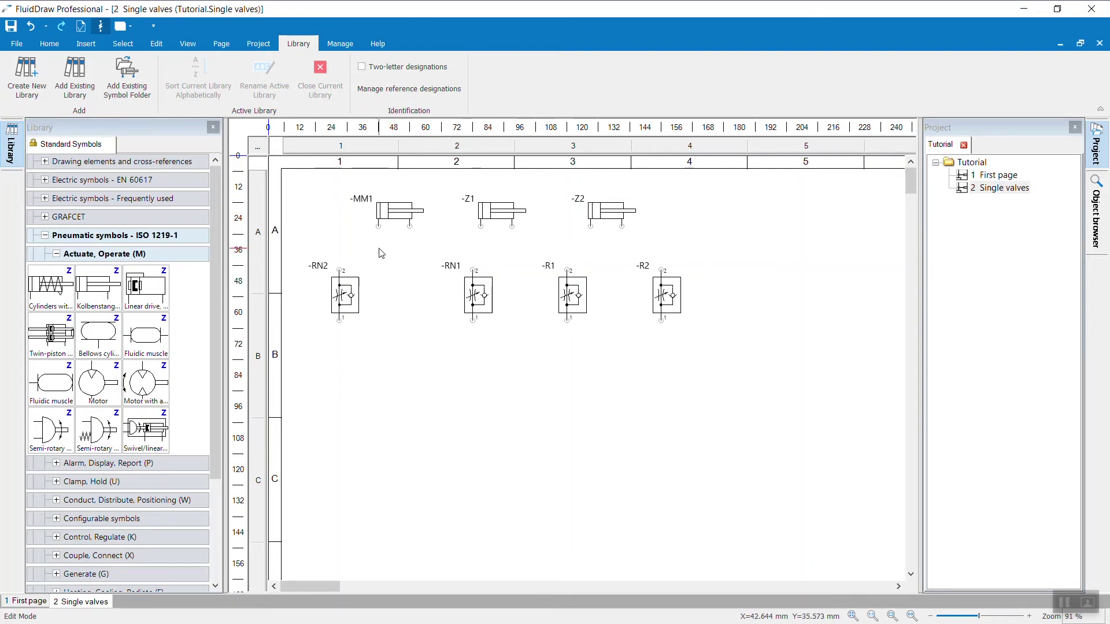
Wire -RN2 port 2 to -MM1's left port and -RN1 port 2 to its right port, moving -RN1 beside -RN2
ctrl+scroll(370, 252, up, 2)
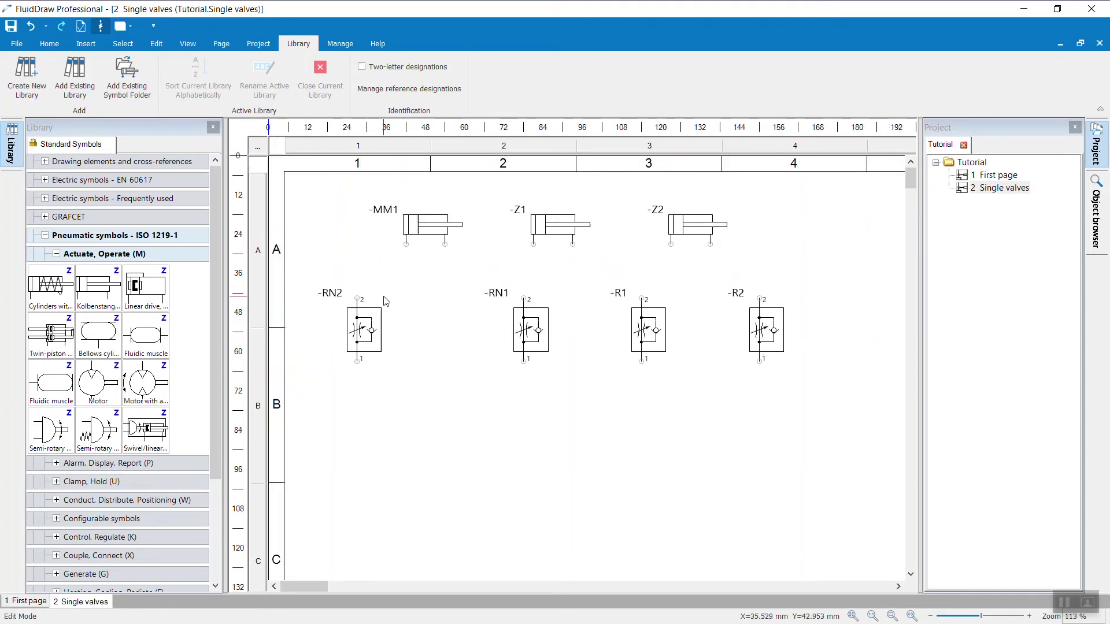
mouse_move(360, 300)
mouse_down()
mouse_move(363, 276)
mouse_move(406, 245)
mouse_up()
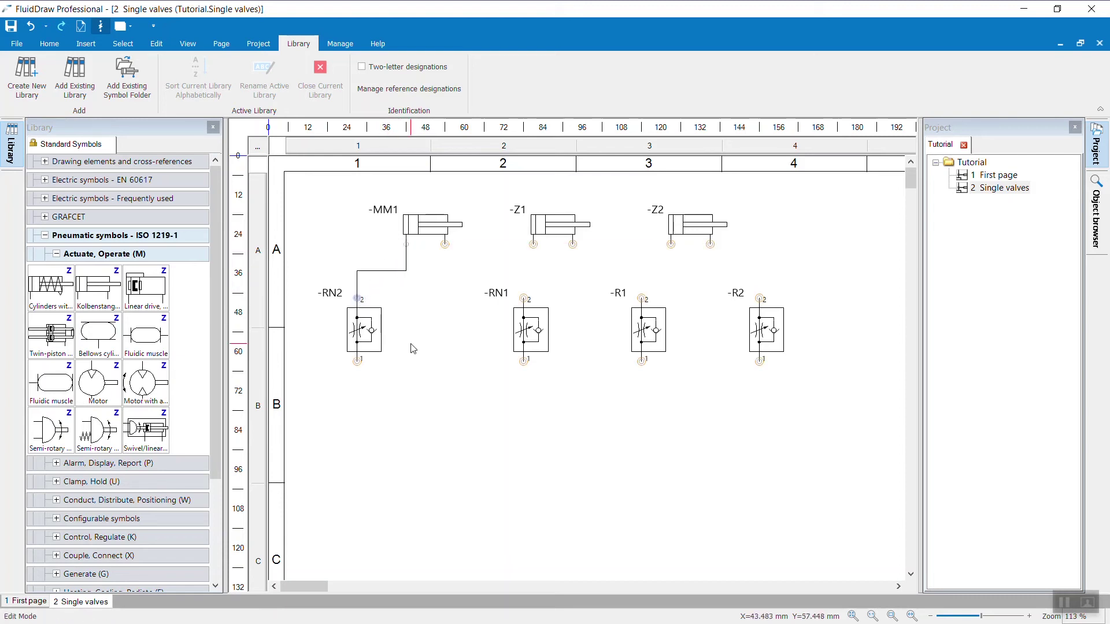
drag(518, 294, 445, 246)
drag(528, 327, 443, 328)
click(500, 372)
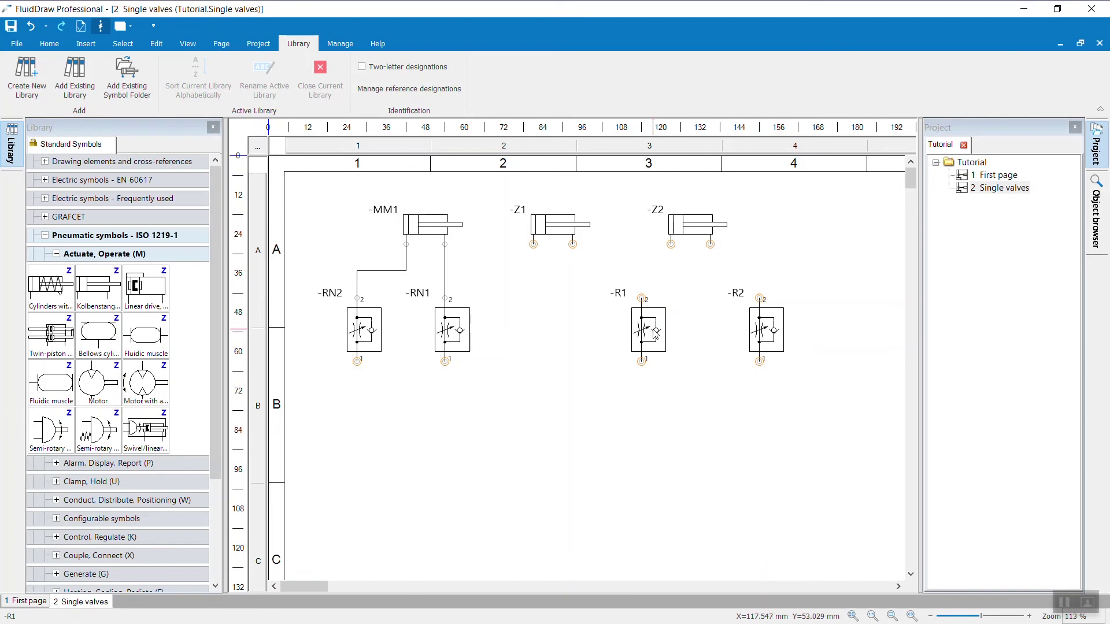
Move -R1 and -R2 under -Z1's left and right ports so they connect automatically
drag(651, 333, 539, 329)
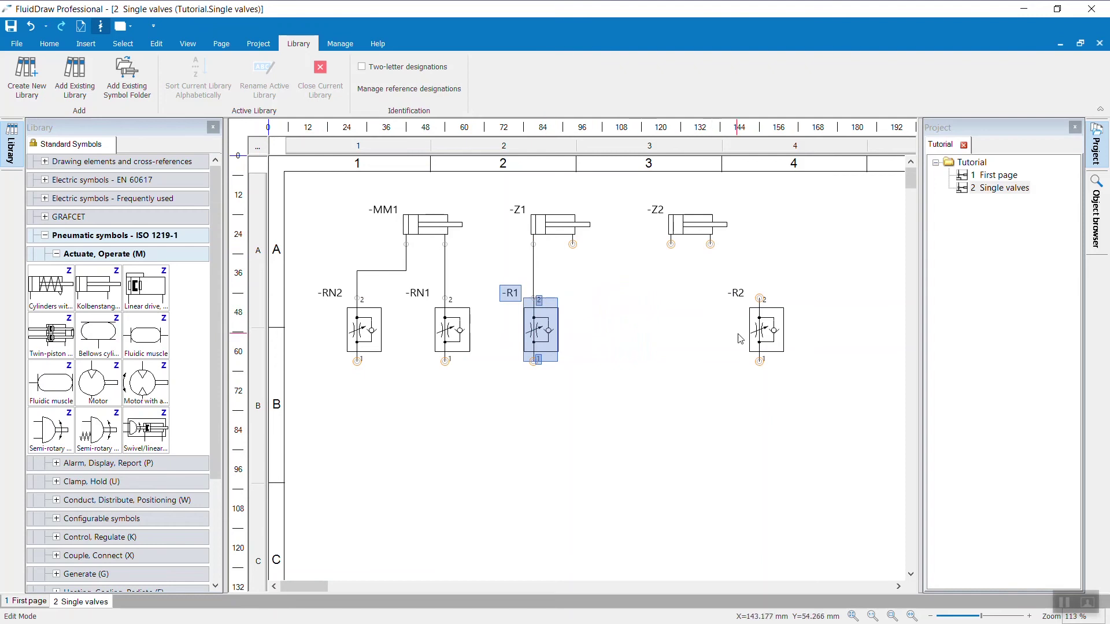
drag(767, 331, 596, 331)
click(626, 304)
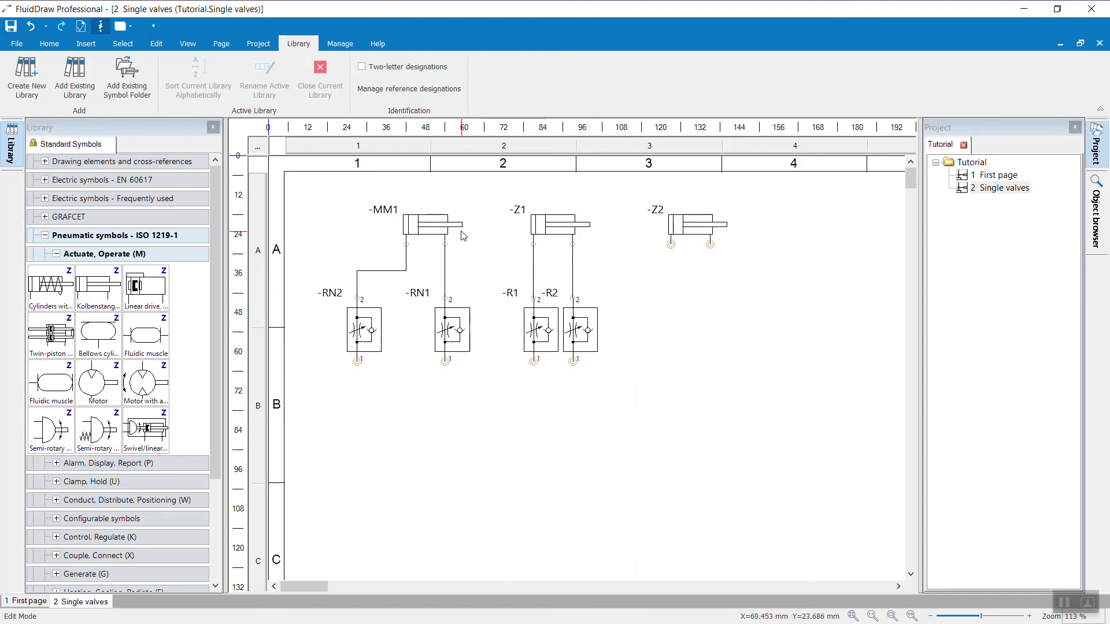
click(341, 44)
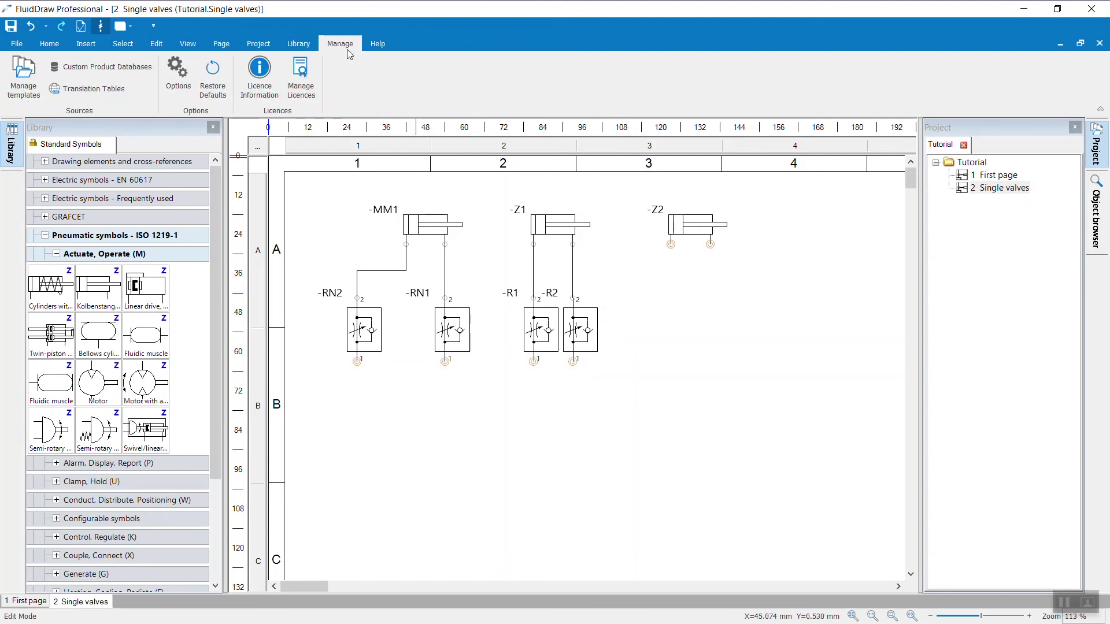
Check the Connect Automatically settings under Options > Connector Links, then subscribe to Festo Service on YouTube
click(177, 84)
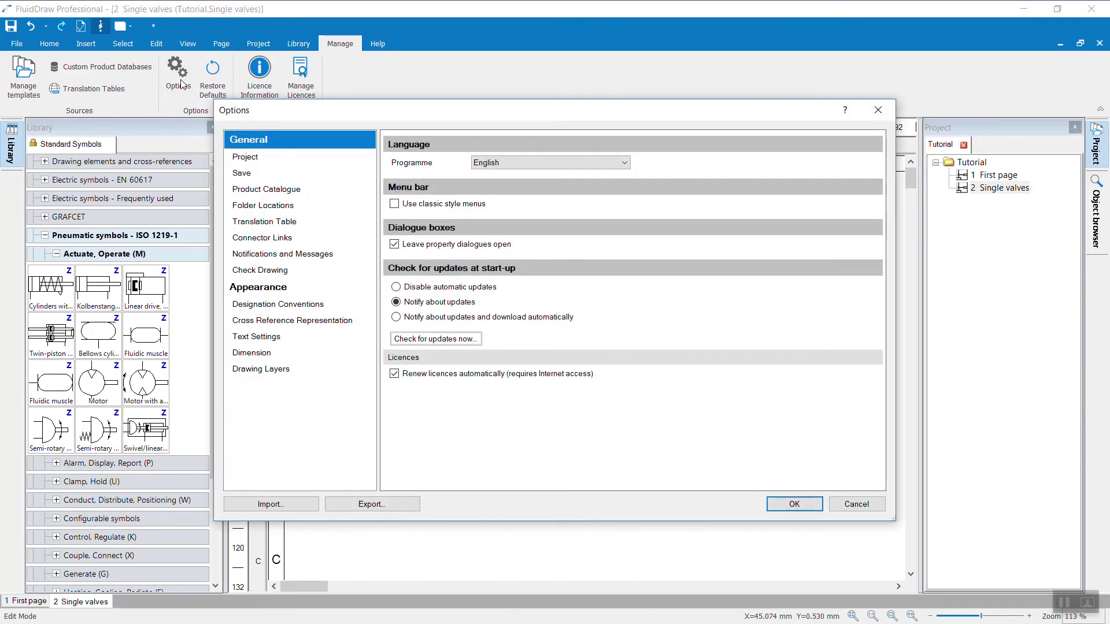
click(282, 239)
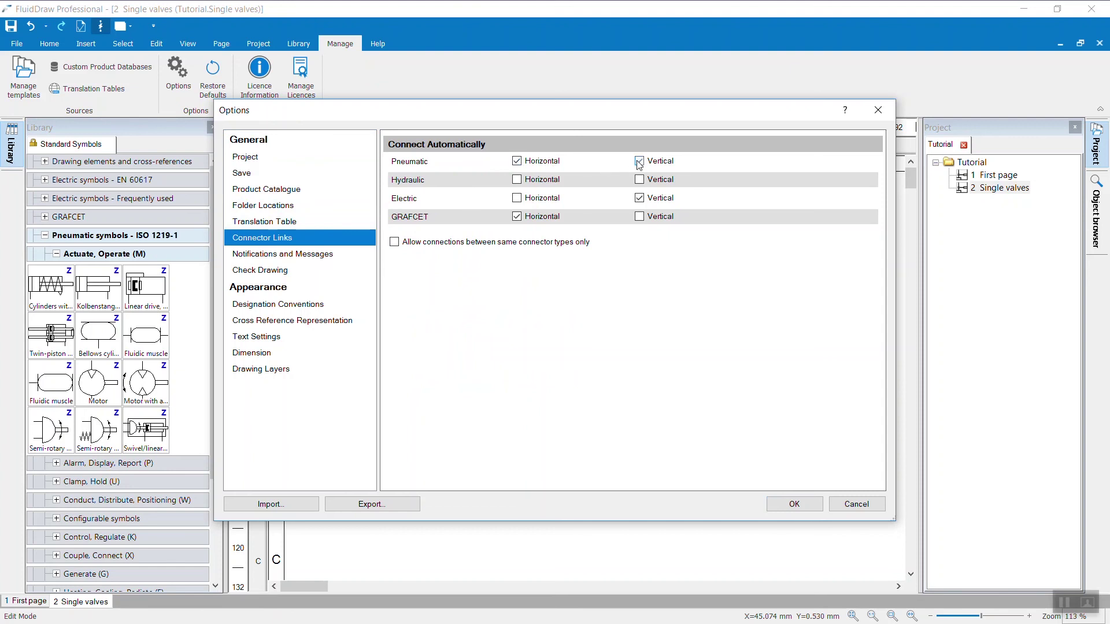
click(795, 502)
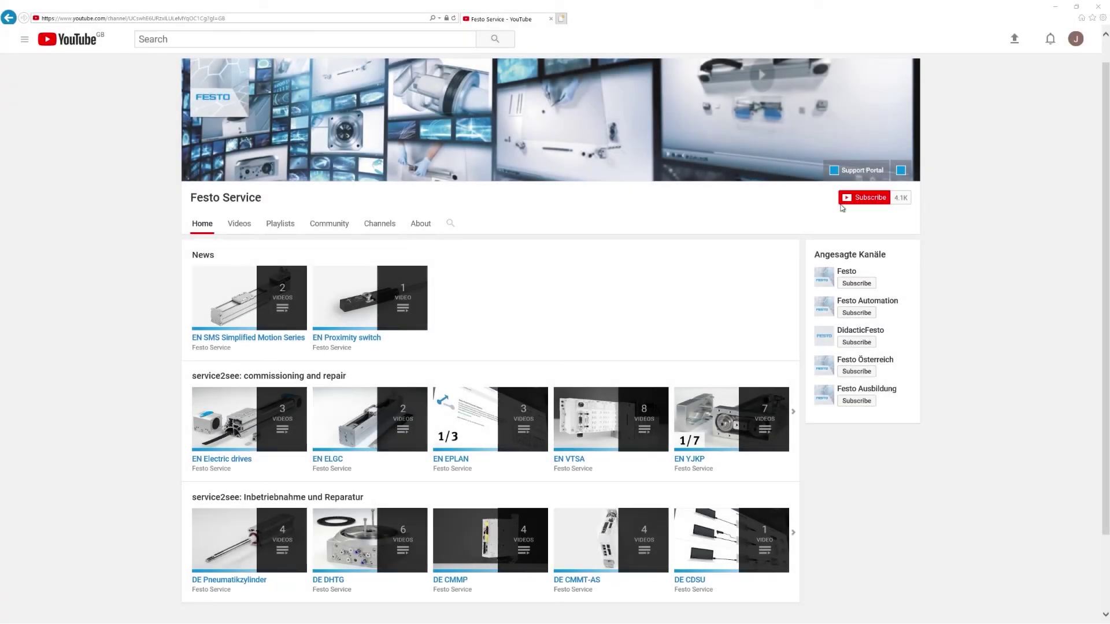
click(857, 198)
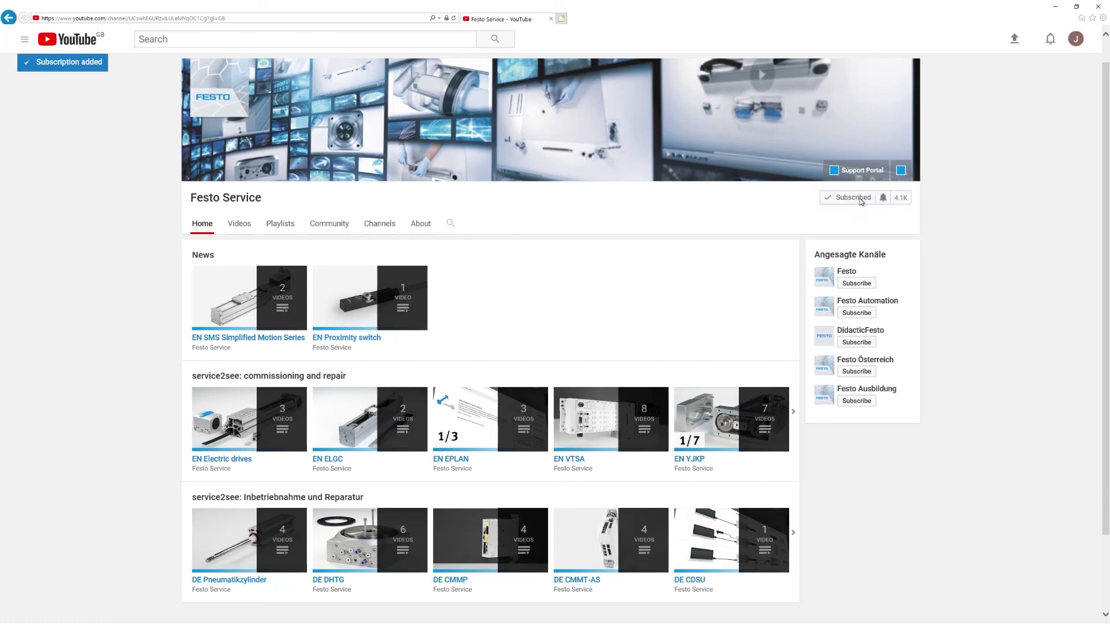